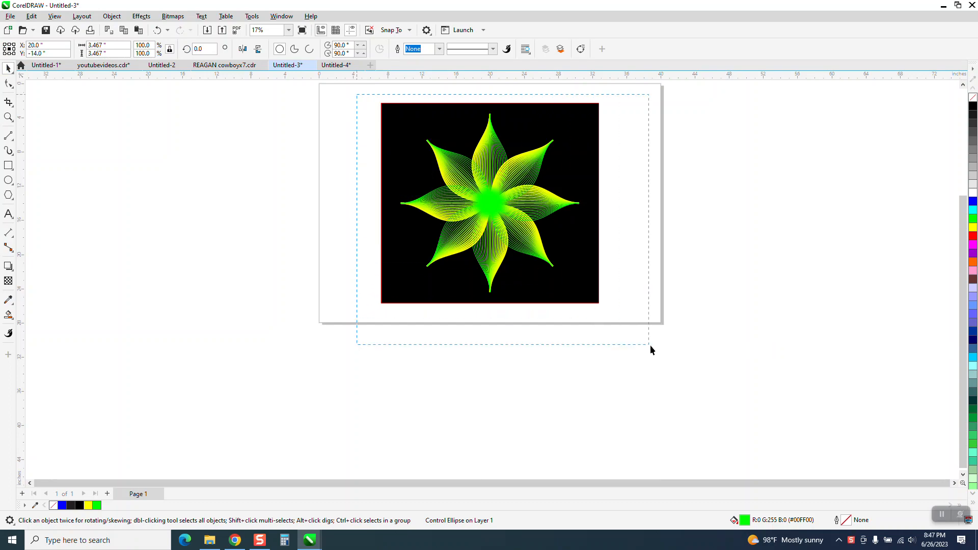
Move the green flower artwork off the page and draw a vertical two-point line about 21.8 inches long, centred on the page.
drag(494, 202, 759, 211)
click(11, 139)
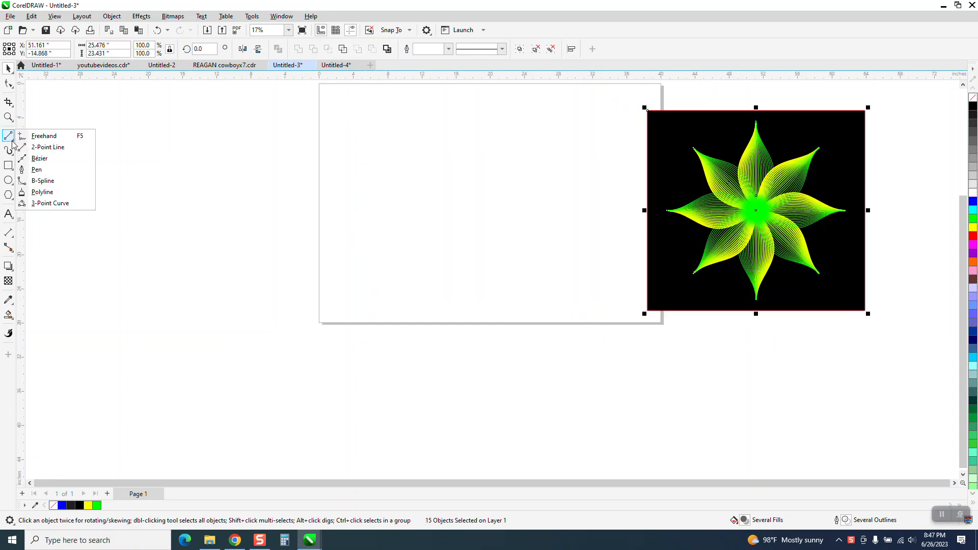
click(61, 146)
drag(479, 106, 479, 299)
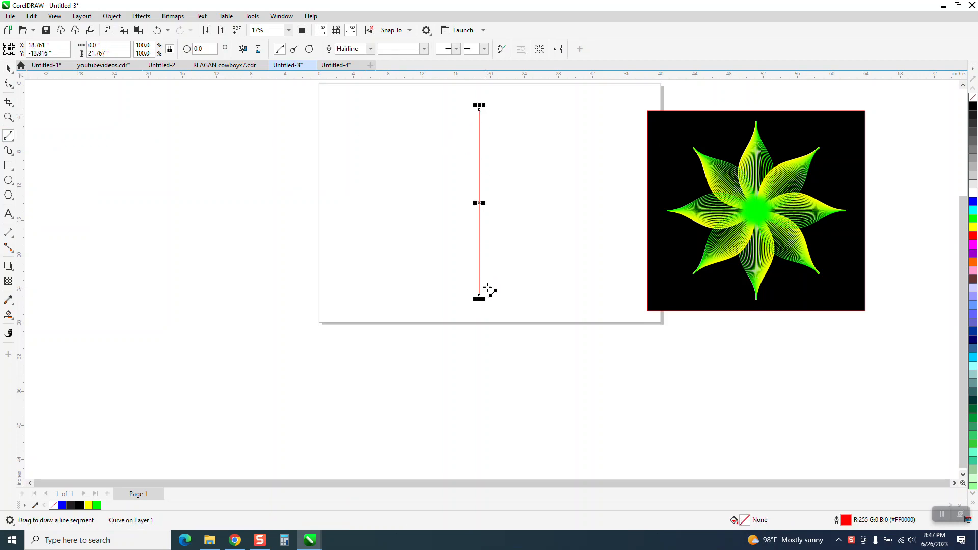
Add a node at the middle of the vertical line and convert all its segments to curves.
click(8, 83)
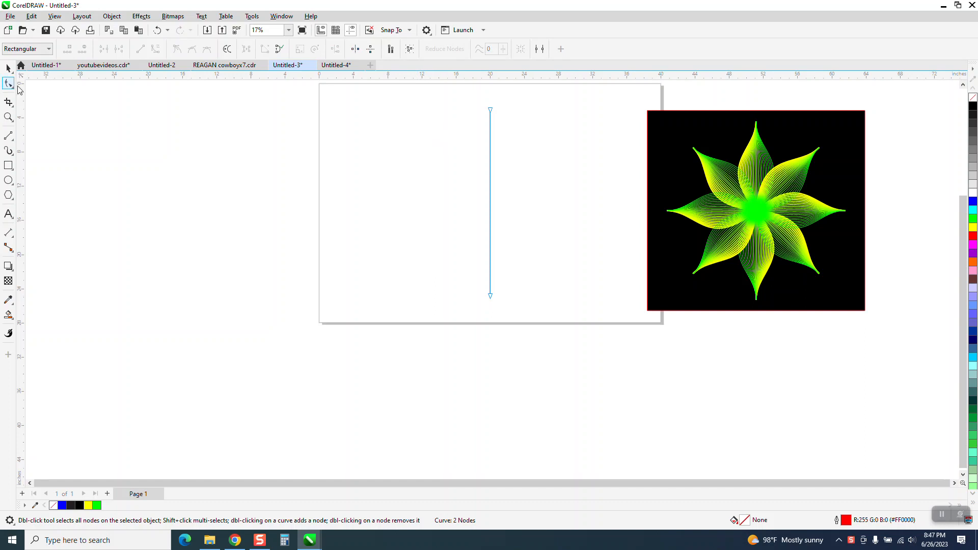
drag(529, 313, 531, 313)
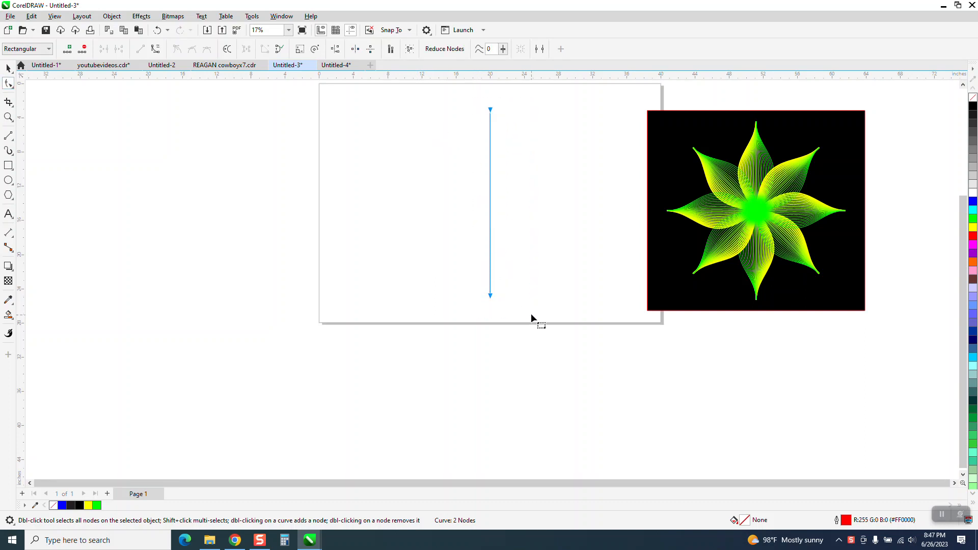
click(67, 49)
drag(521, 307, 523, 310)
right_click(508, 224)
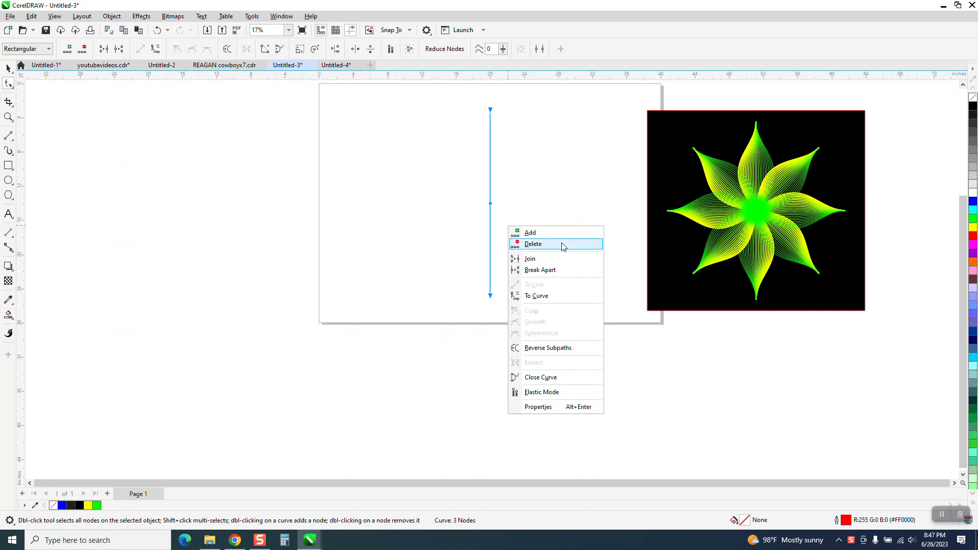
click(541, 296)
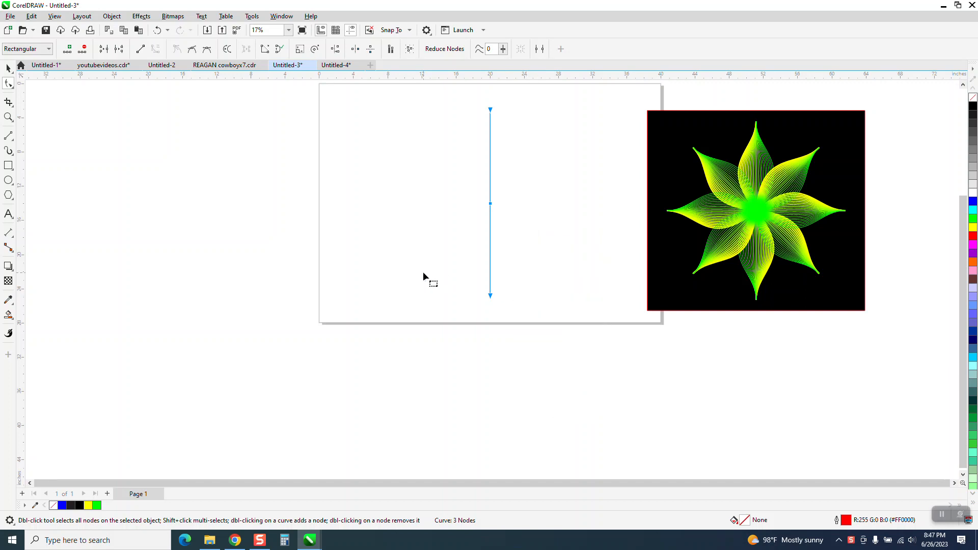
Make all the line's nodes symmetrical and pull the middle node's handle up and outward to form an S-curve about 4.4 inches wide.
drag(460, 100, 493, 191)
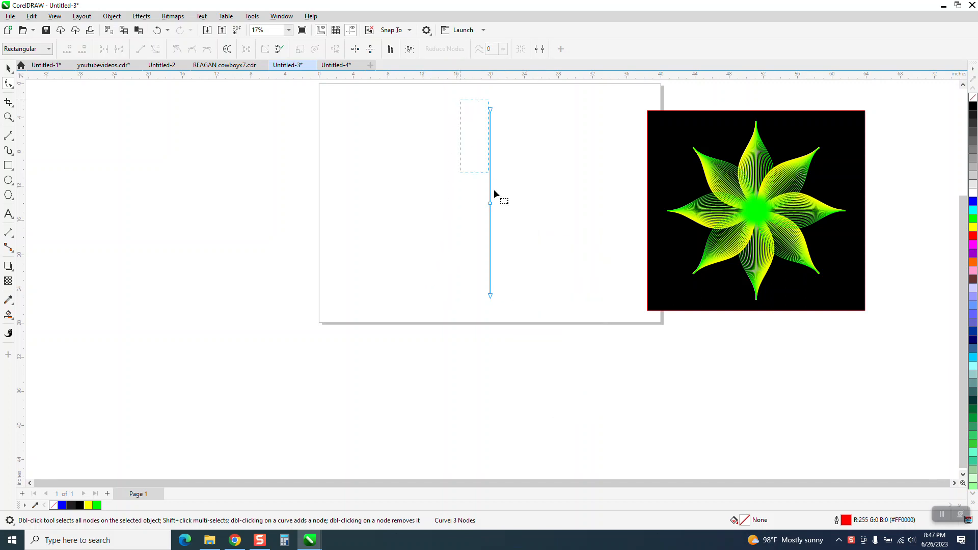
right_click(534, 224)
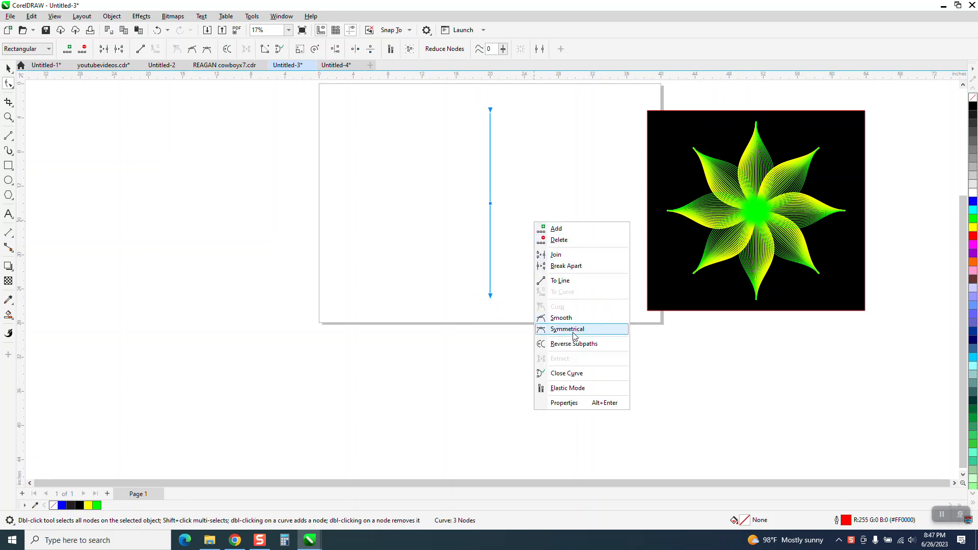
click(572, 330)
click(490, 203)
drag(491, 176, 448, 152)
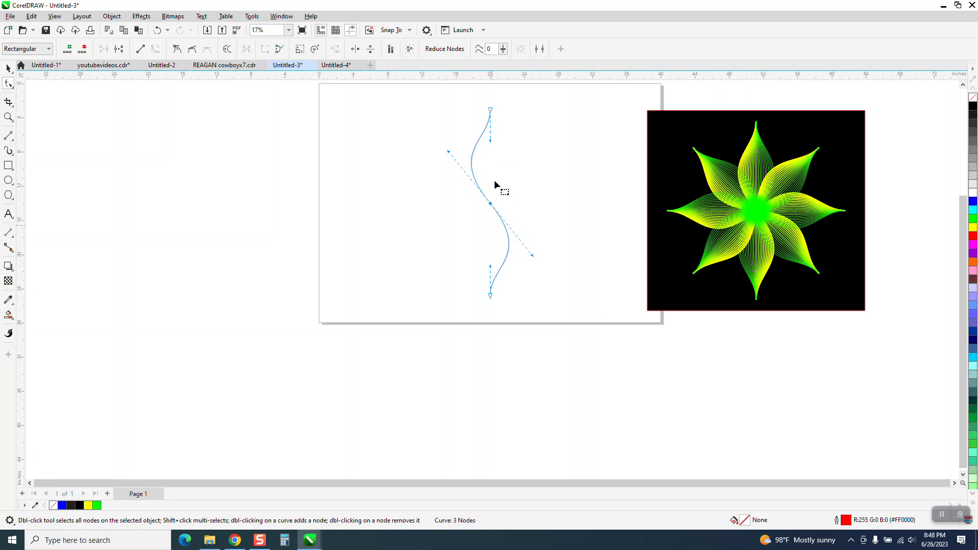
Make a horizontally mirrored copy of the S-curve in the same position.
click(8, 68)
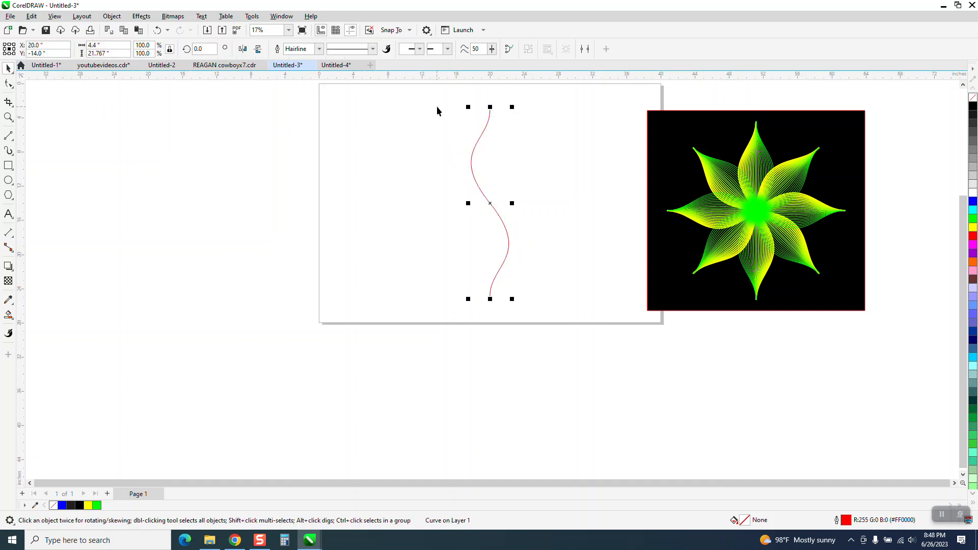
click(241, 51)
drag(442, 97, 551, 339)
click(502, 206)
Set the outline width of the original S-curve to 10.0 pt and of the mirrored one to Hairline.
click(481, 195)
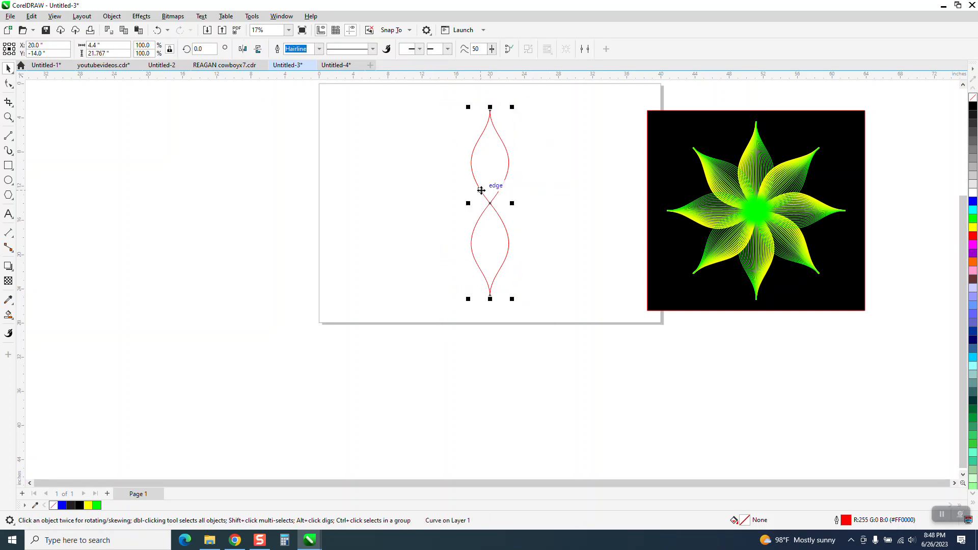
click(320, 49)
click(320, 49)
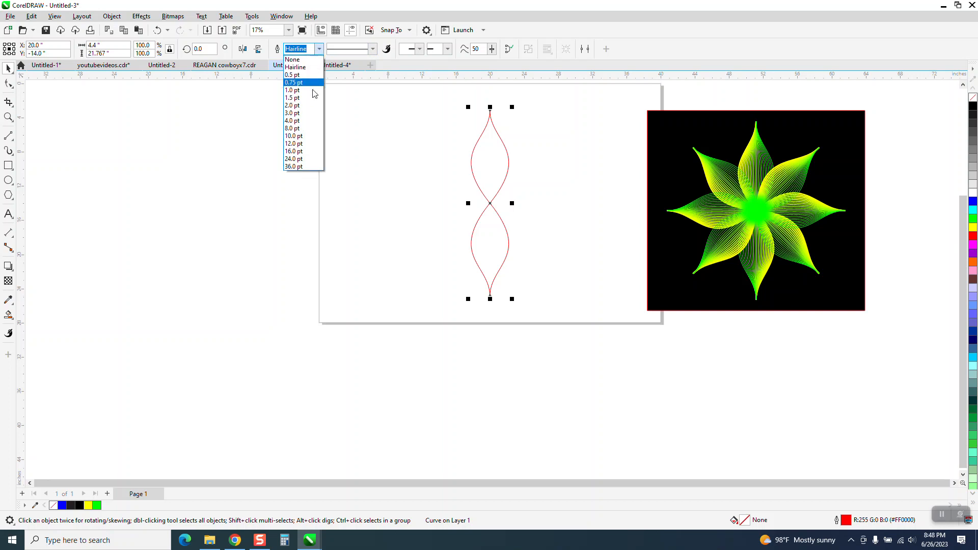
click(299, 141)
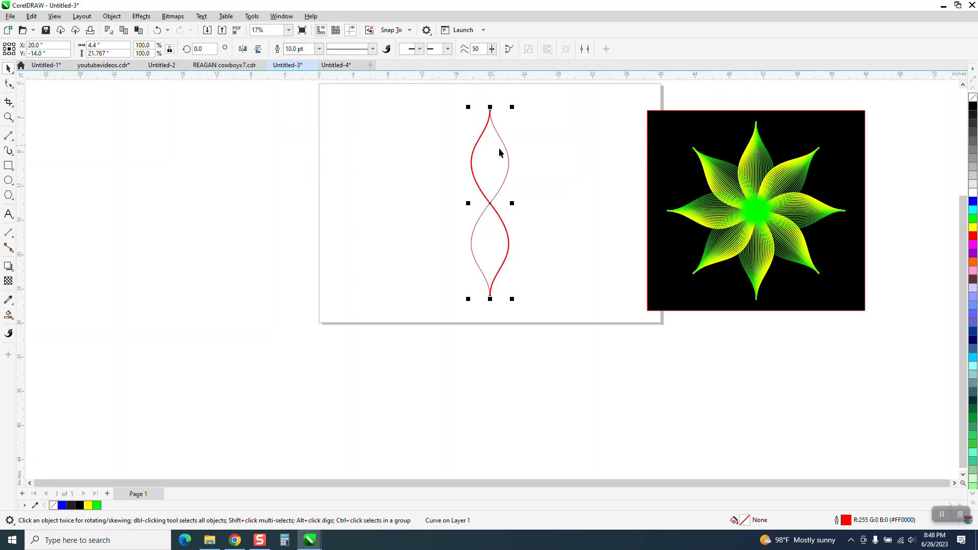
click(515, 150)
click(510, 157)
click(320, 49)
click(301, 68)
Colour the hairline curve's outline cyan and the 10 pt curve's outline blue.
right_click(973, 209)
click(472, 161)
right_click(972, 202)
Blend the blue and cyan curves together with 20 steps.
drag(456, 98, 546, 315)
click(142, 16)
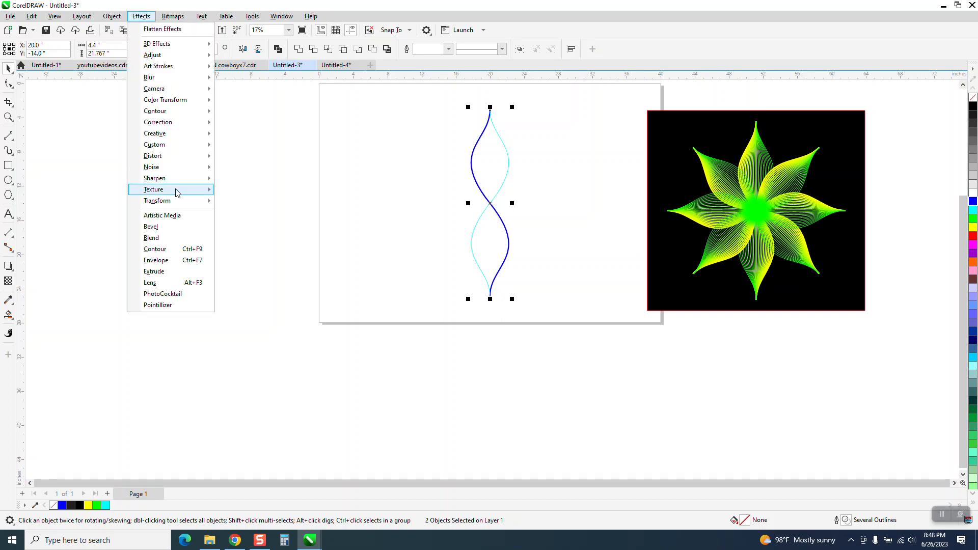
click(153, 238)
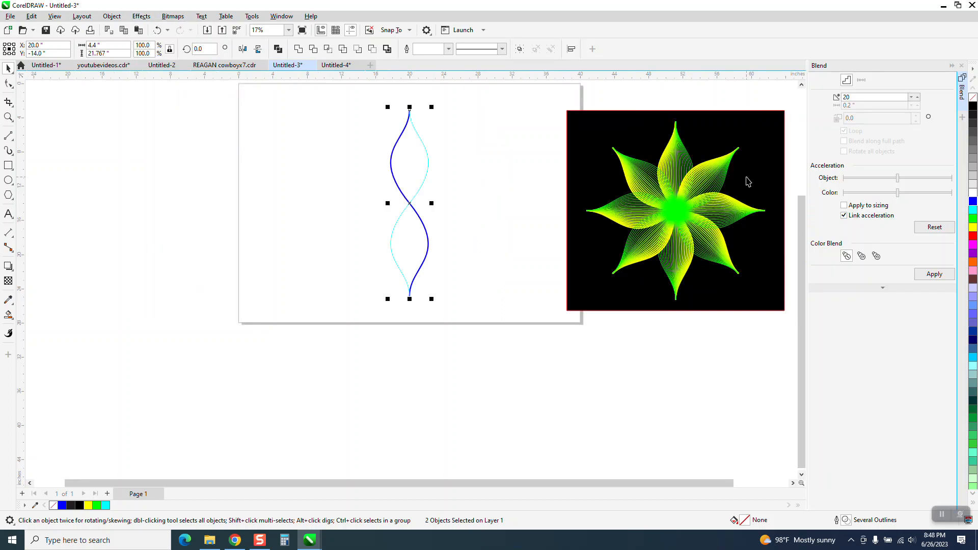
click(933, 274)
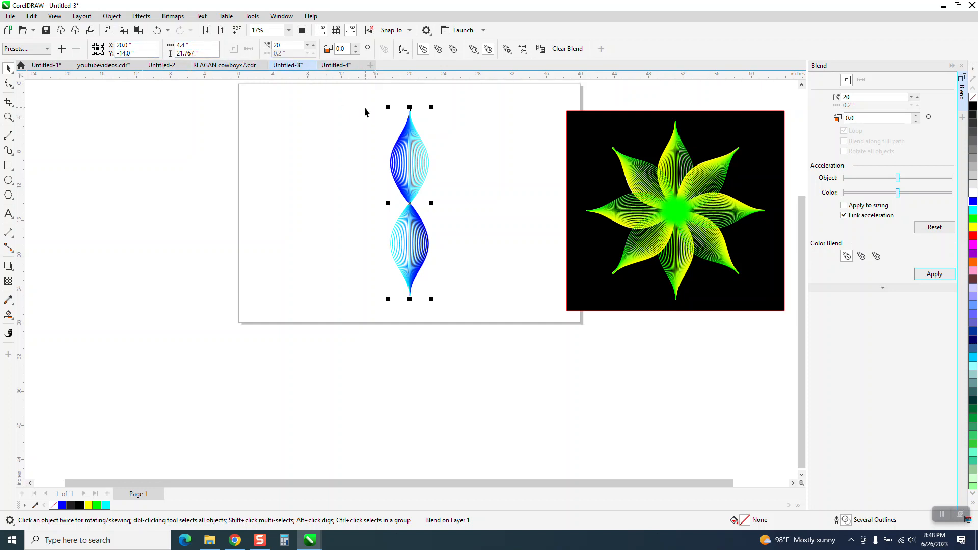
Break the blend of the two curves apart.
drag(422, 268, 487, 327)
click(111, 16)
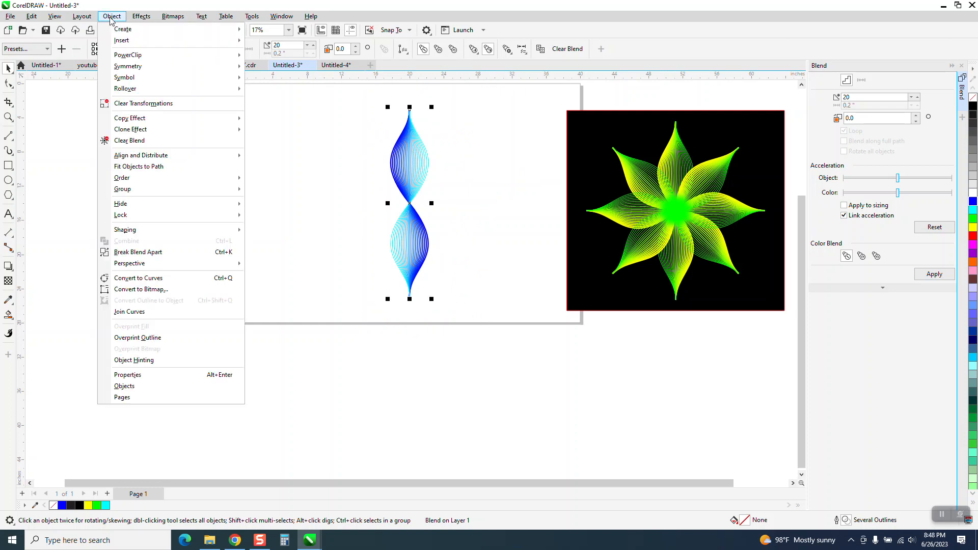
click(158, 253)
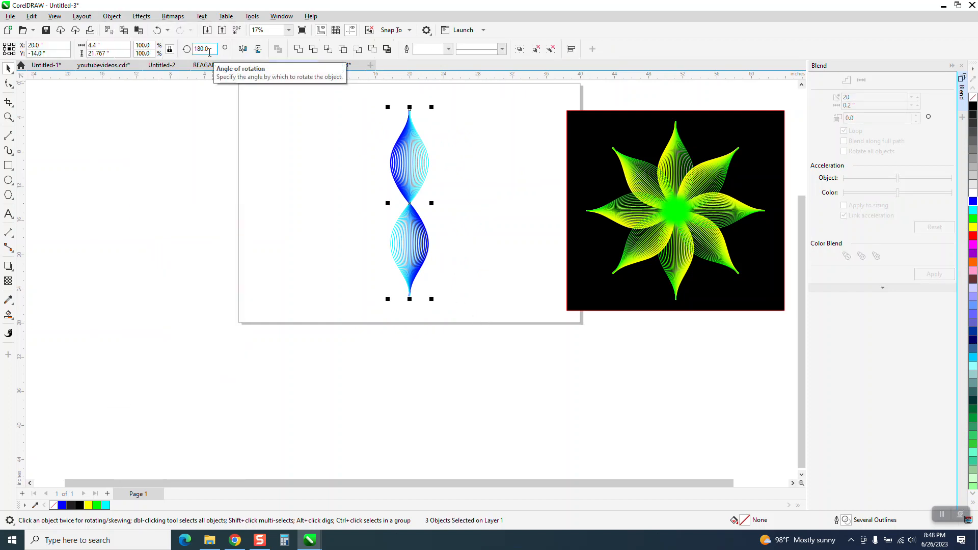
Rotate a copy of the blended curves by 45 degrees about their centre and repeat it twice to form an eight-petal flower.
drag(355, 98, 472, 331)
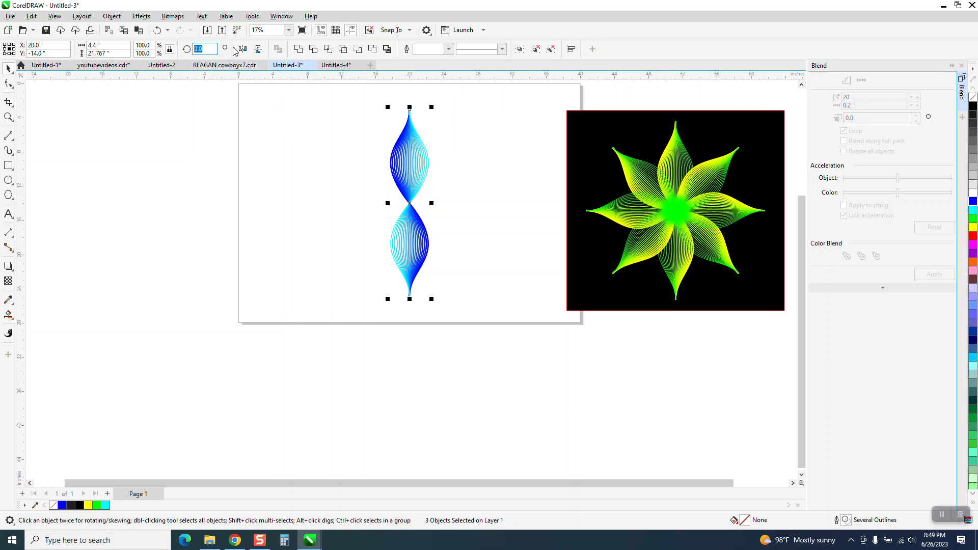
key(Return)
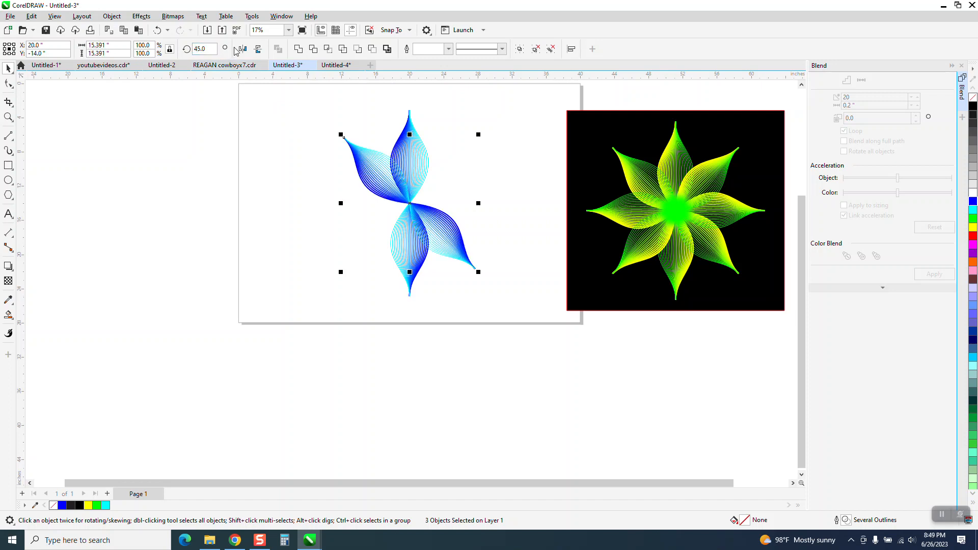
key(ctrl+r)
key(ctrl+r)
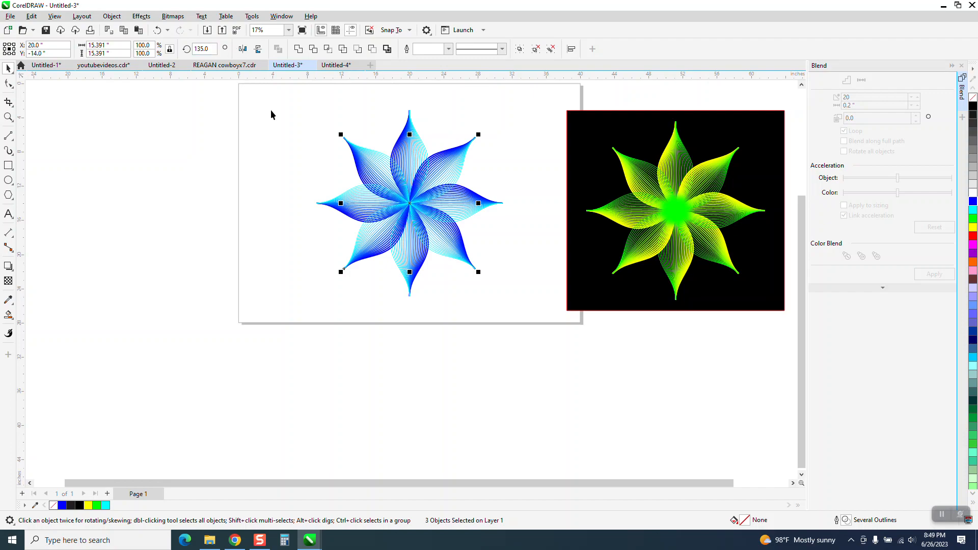
Draw a cyan-filled circle about 5.6 inches in diameter without an outline at the centre of the blue flower.
click(8, 117)
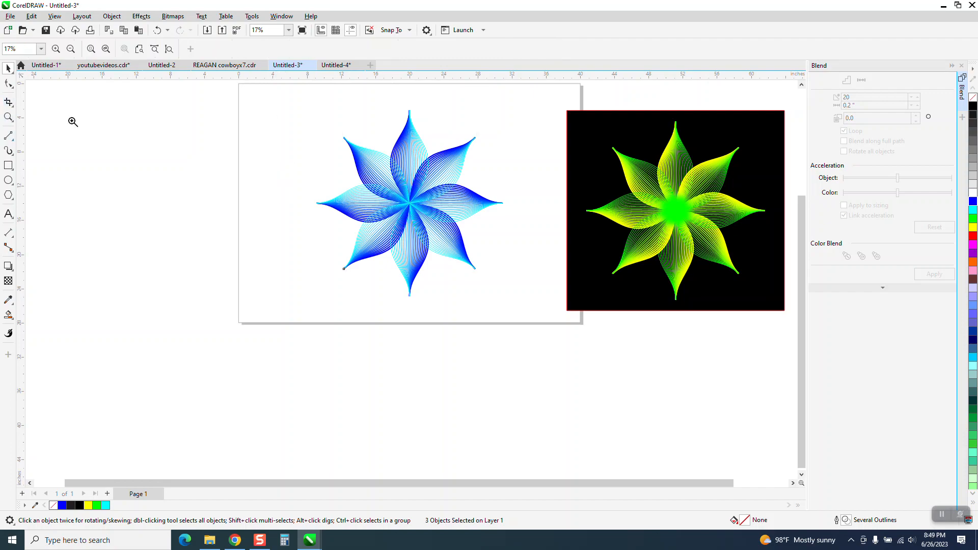
drag(397, 195, 480, 255)
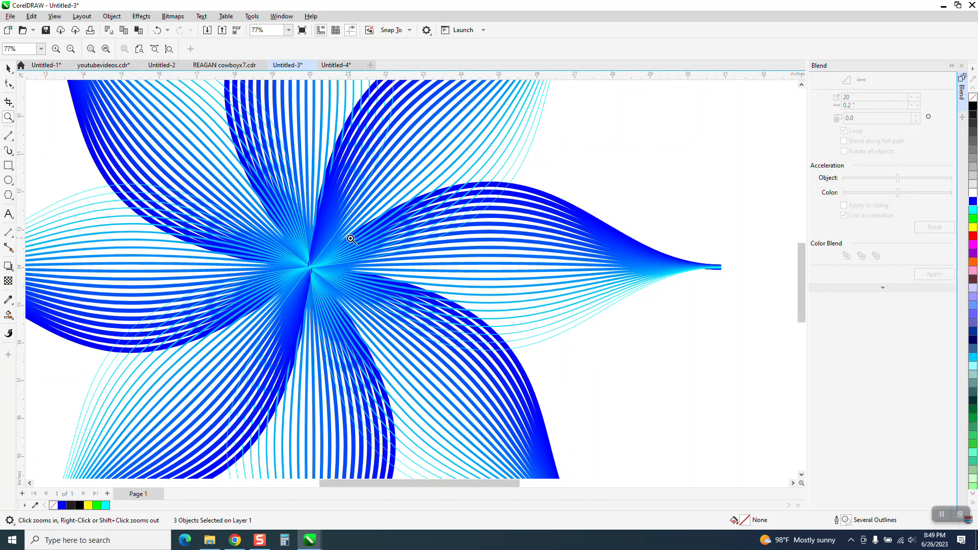
right_click(351, 239)
scroll(348, 235, down, 4)
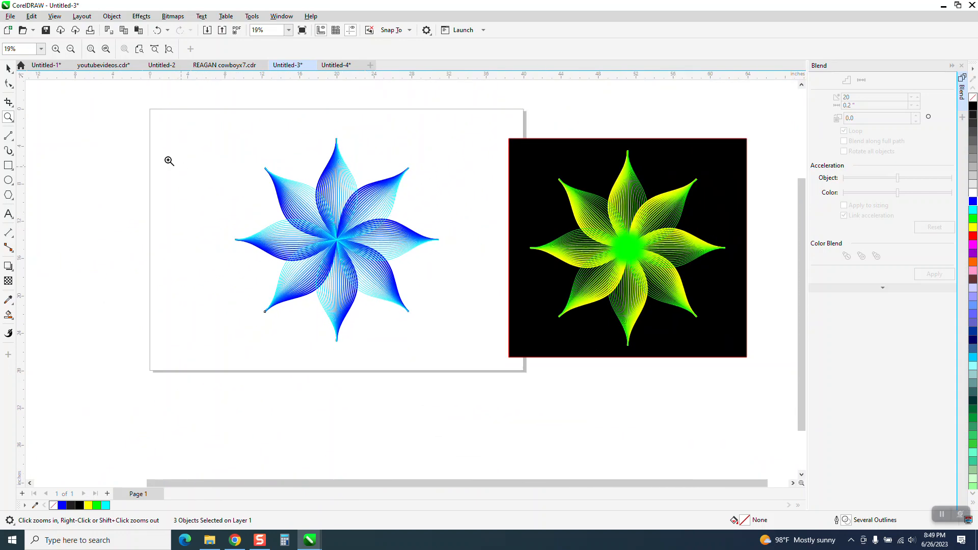
click(8, 67)
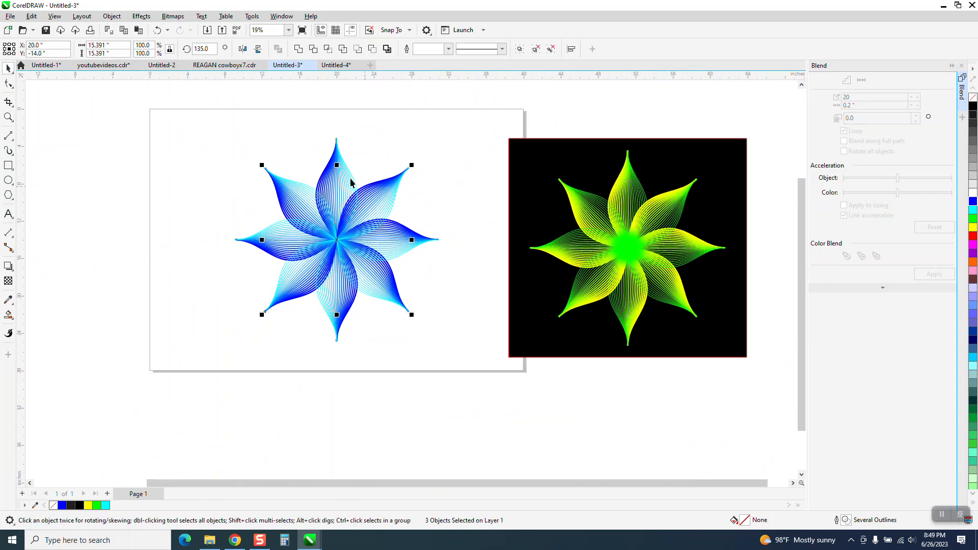
click(9, 180)
drag(237, 180, 179, 208)
key(p)
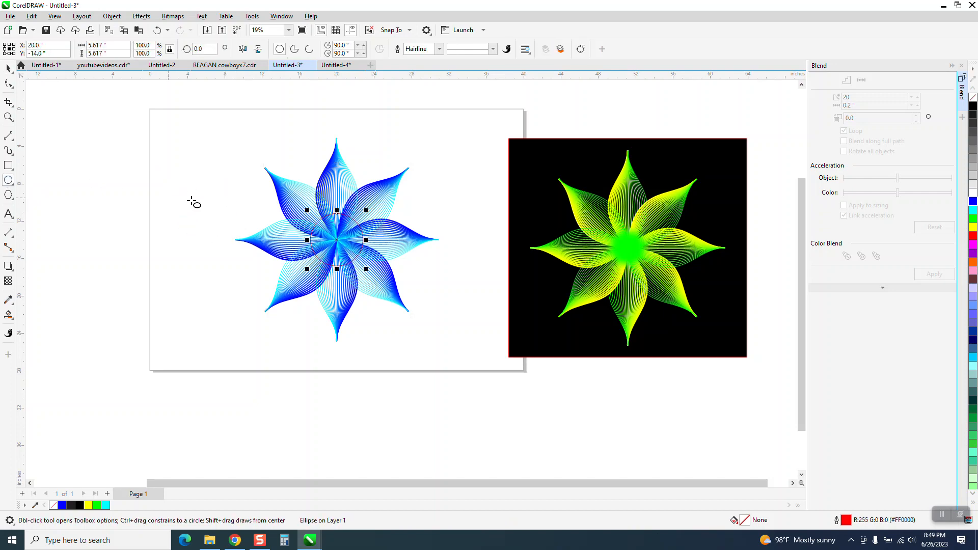
click(973, 213)
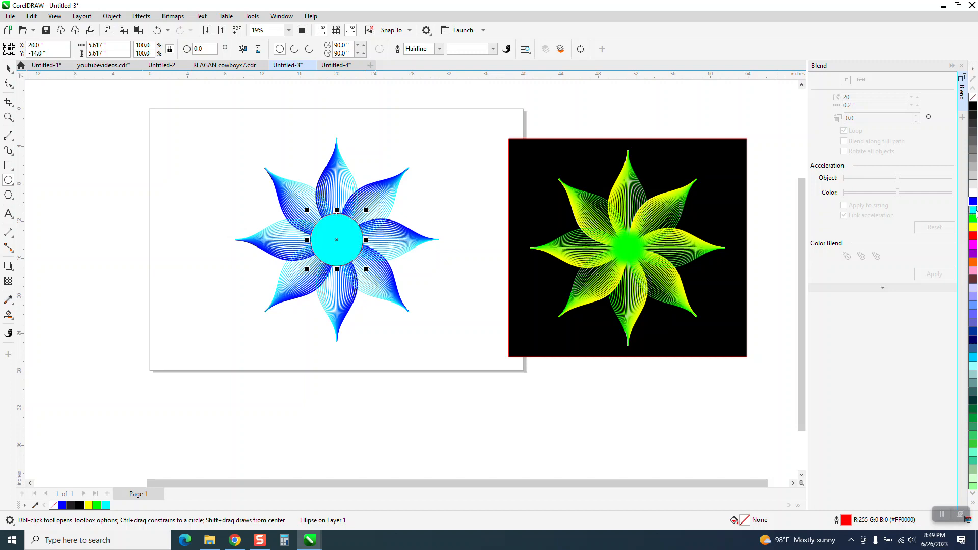
right_click(973, 101)
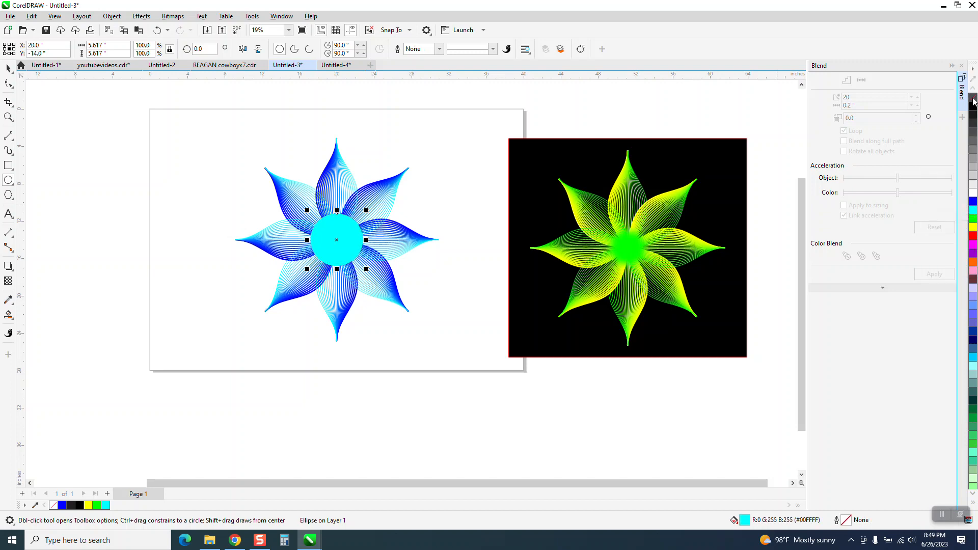
Apply a Gaussian Blur with a radius of 99.2 pixels to the cyan circle.
click(143, 18)
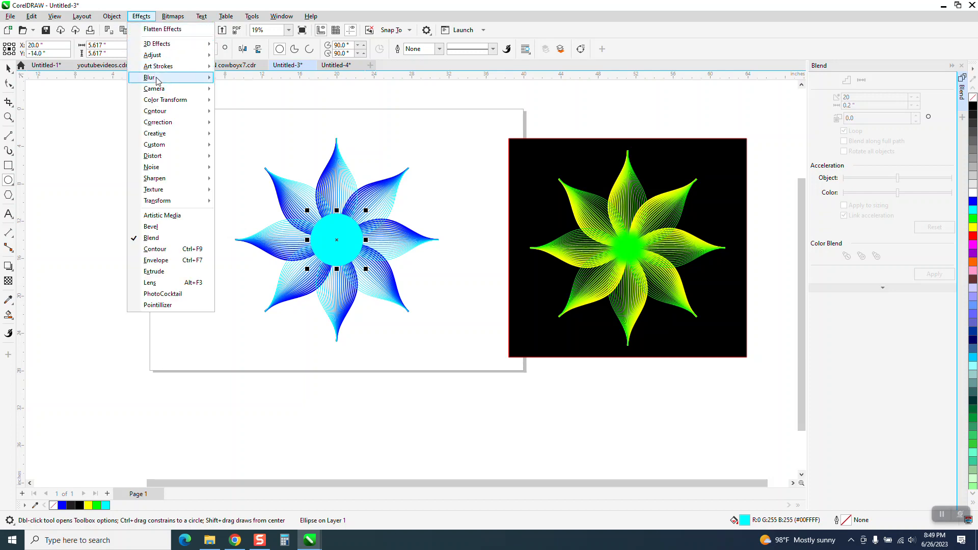
mouse_move(153, 77)
click(245, 116)
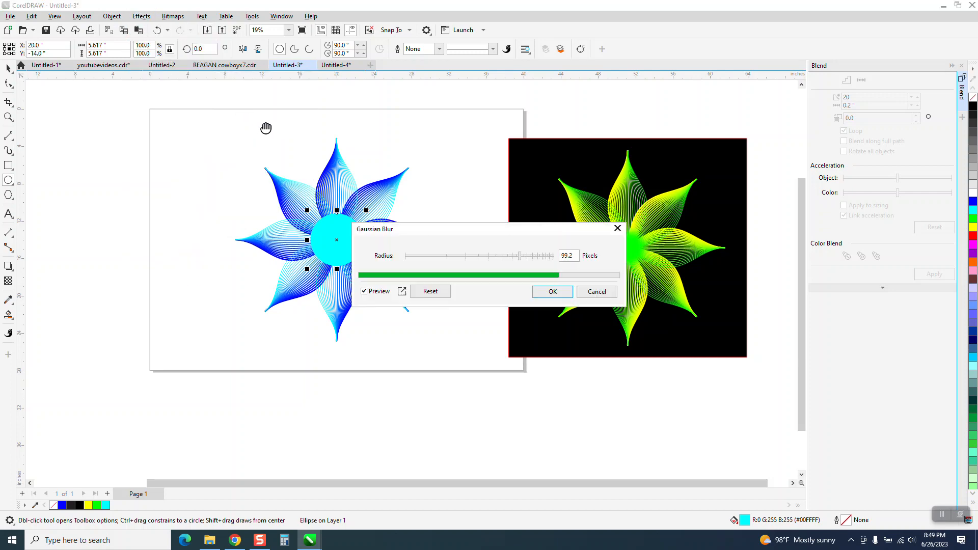
click(552, 292)
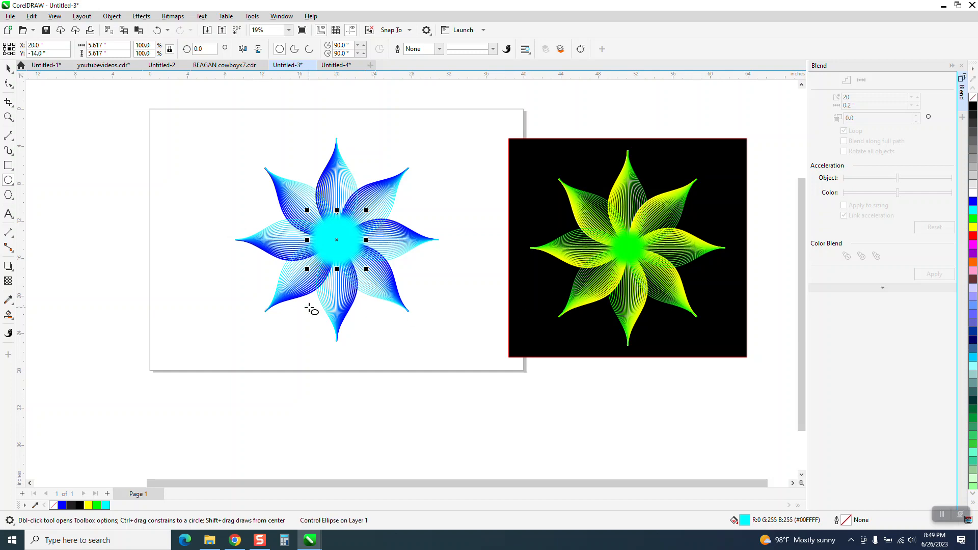
Move the black background rectangle from behind the green flower to behind the blue flower.
click(8, 117)
drag(207, 188, 515, 348)
scroll(372, 228, down, 3)
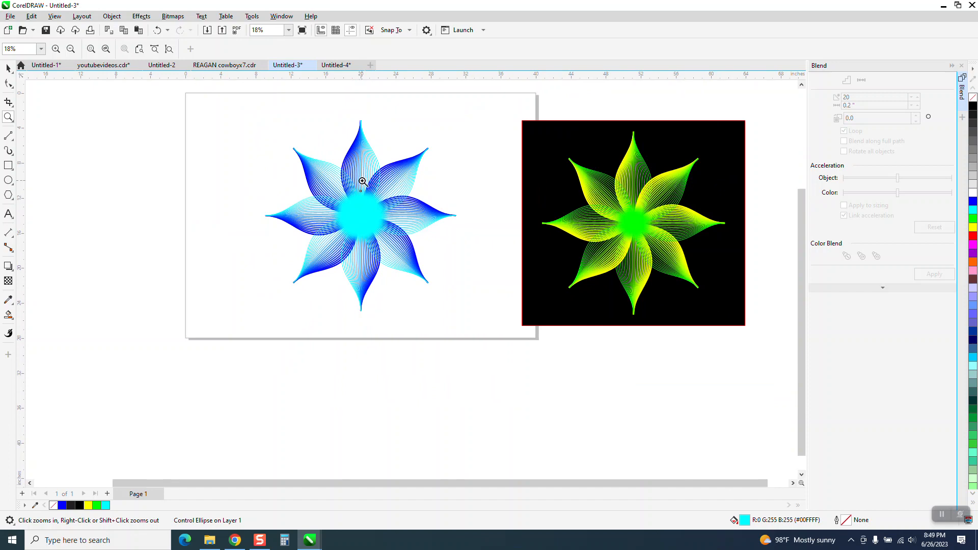
click(8, 68)
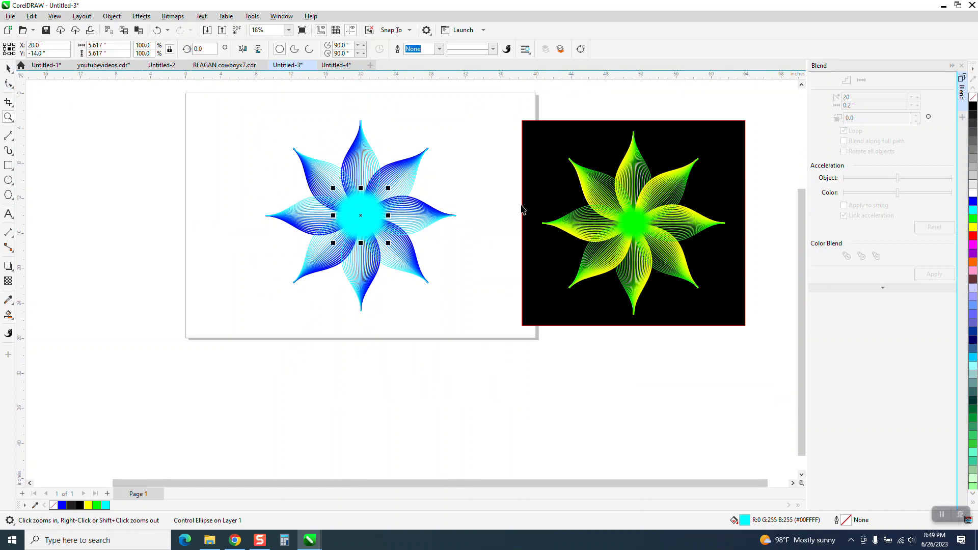
drag(532, 207, 258, 192)
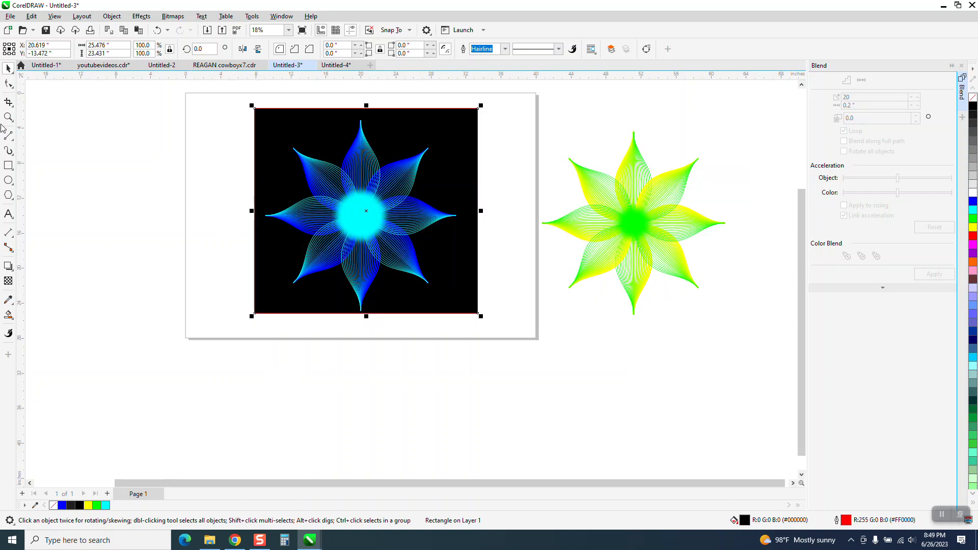
key(z)
drag(245, 162, 520, 295)
scroll(400, 260, down, 1)
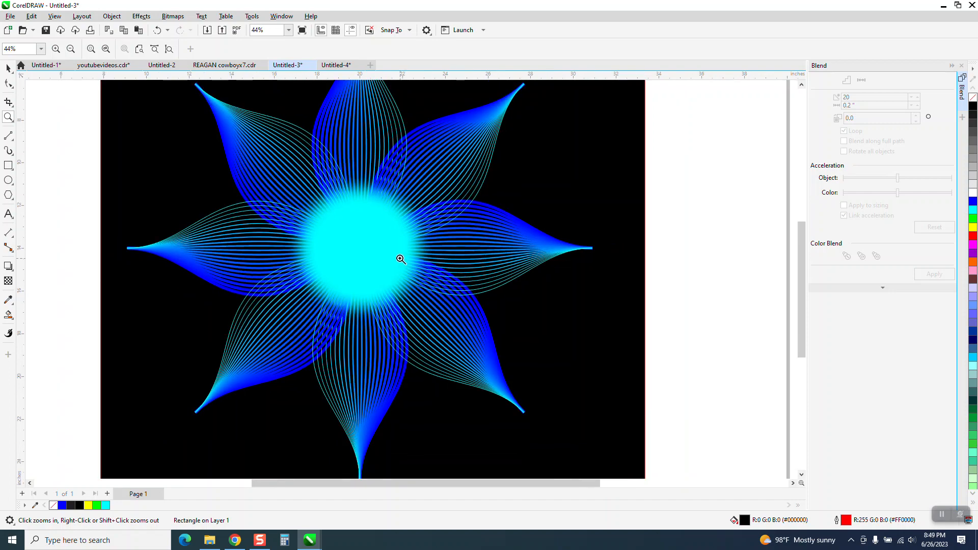
Undo the background move, the centre circle, the rotated copies and the blend, back to the two unblended blue and cyan S-curves.
scroll(422, 240, down, 1)
scroll(459, 203, down, 1)
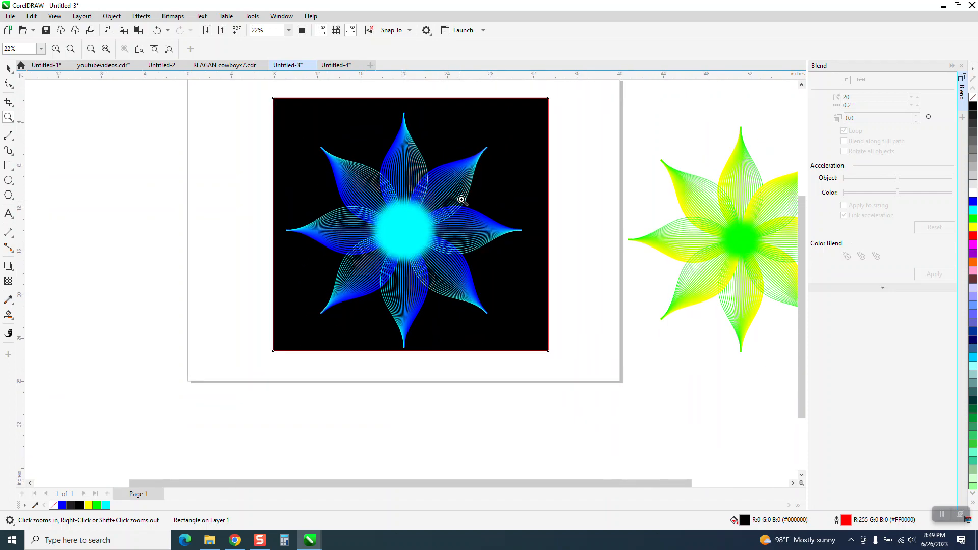
scroll(331, 145, down, 1)
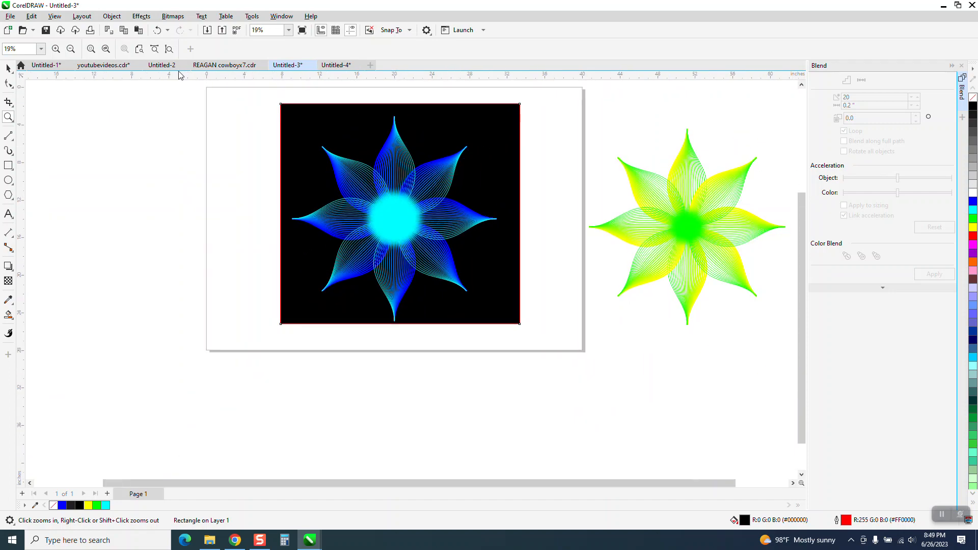
click(157, 31)
click(157, 31)
click(157, 31)
click(157, 31)
click(157, 30)
click(157, 30)
click(156, 30)
click(155, 31)
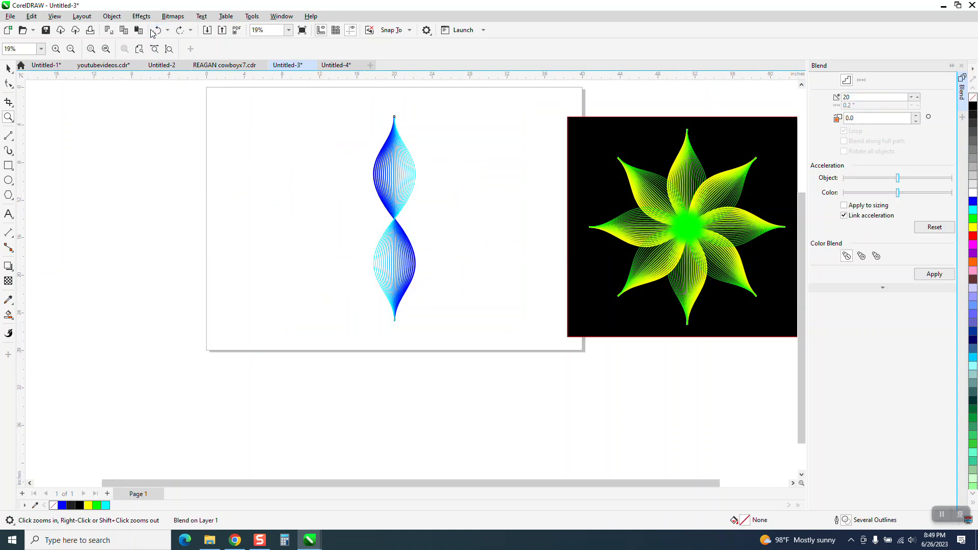
click(154, 32)
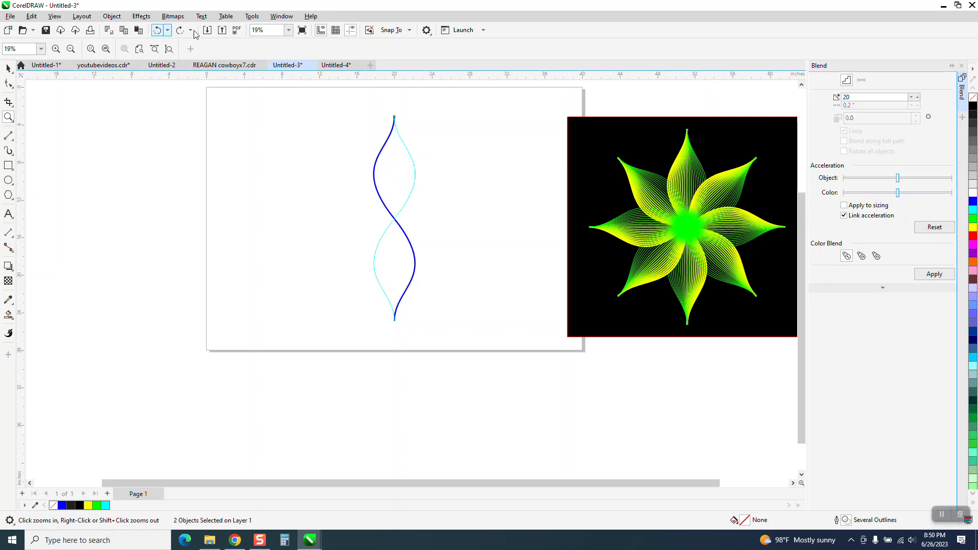
Blend the blue and cyan S-curves with 35 steps and break the blend apart.
click(868, 97)
text(35)
key(Return)
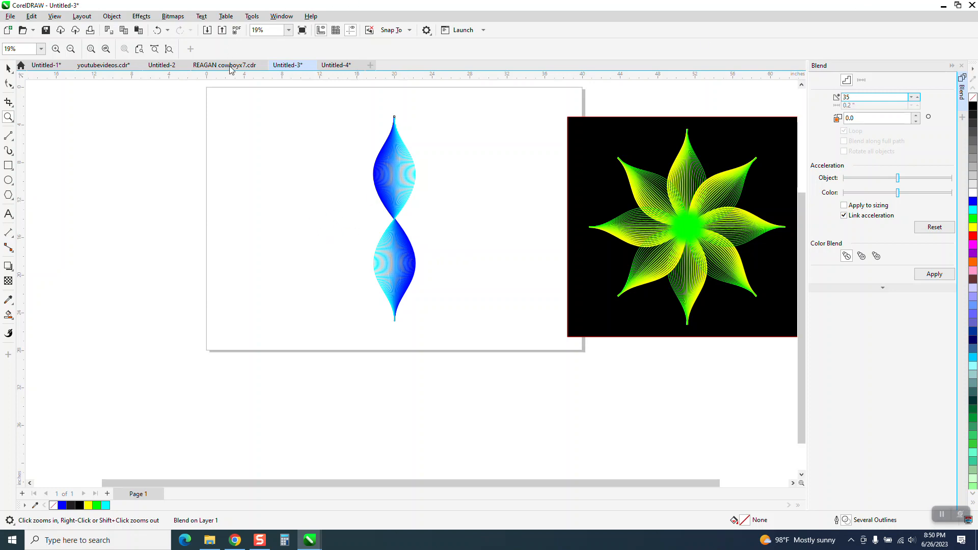
click(111, 15)
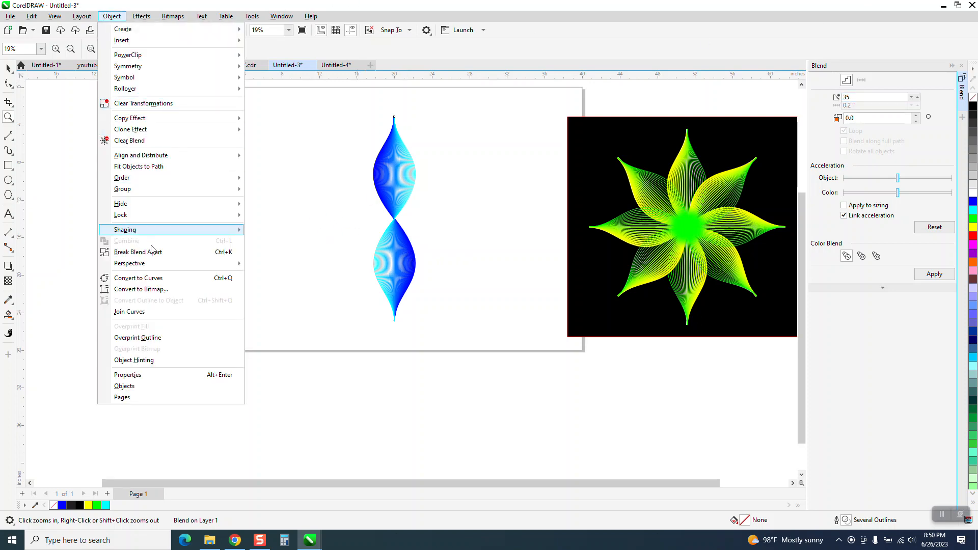
click(128, 254)
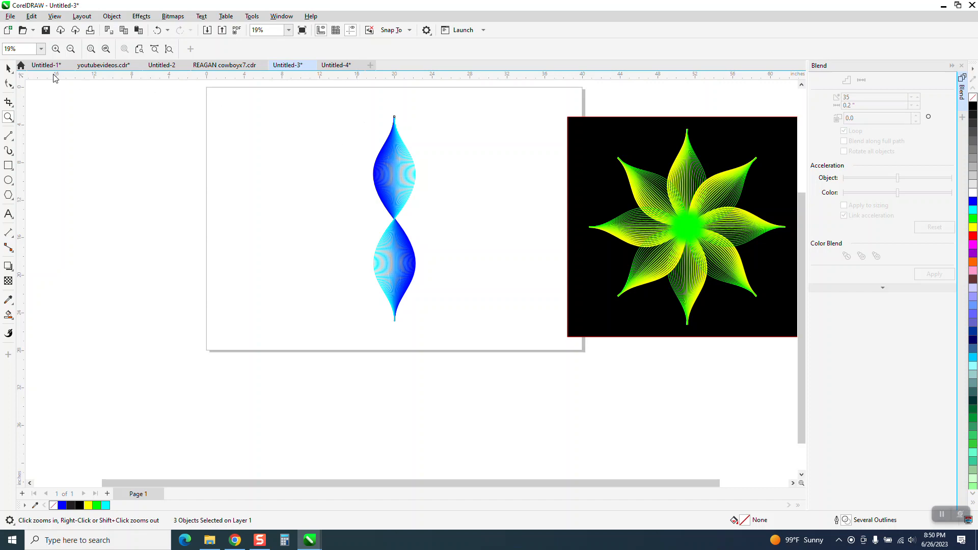
Rotate a copy of the blended curves by 22.5 degrees about their centre and repeat it six times to form a sixteen-petal flower.
click(8, 68)
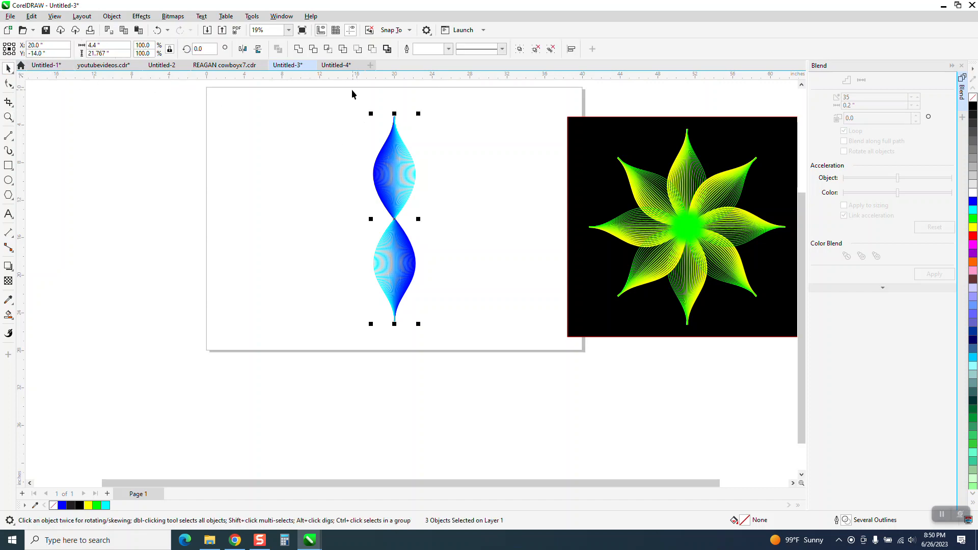
drag(500, 393, 501, 393)
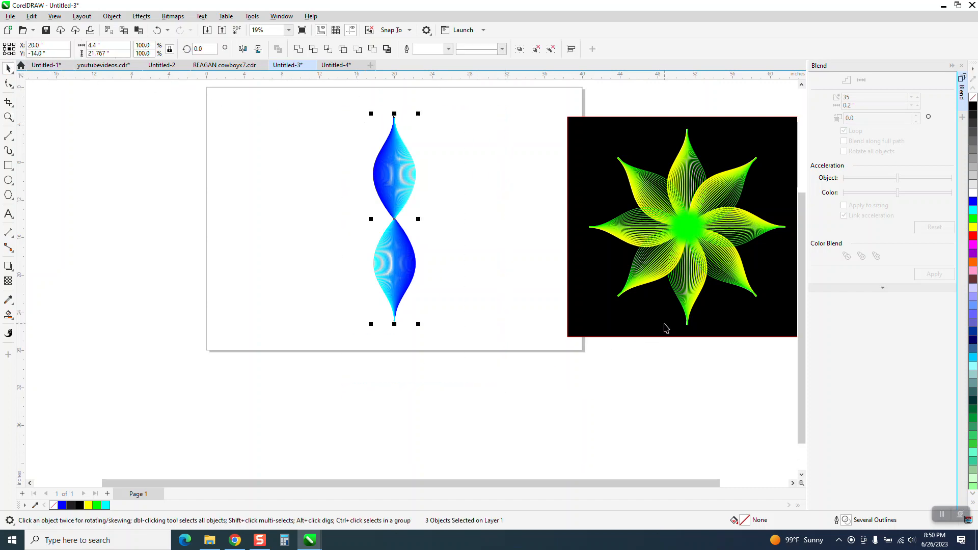
click(199, 47)
key(Return)
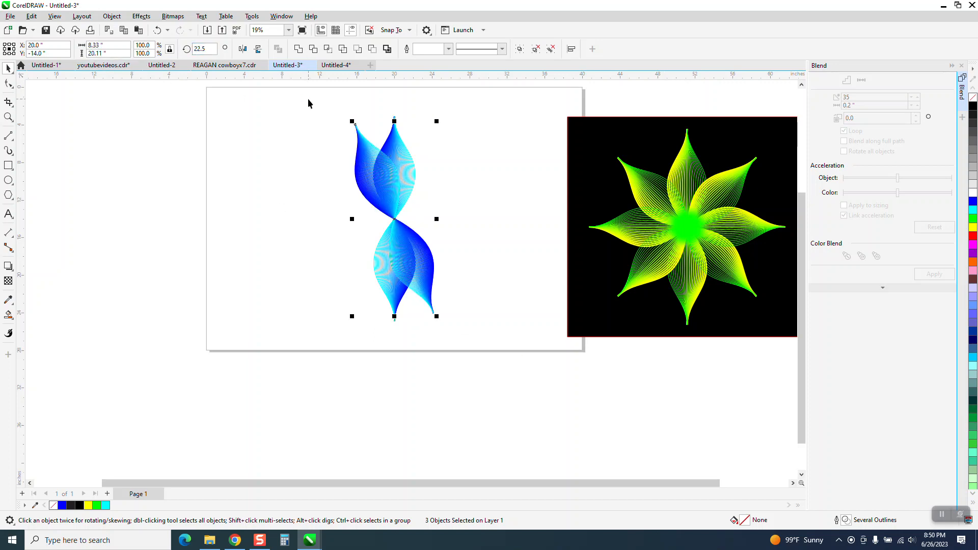
key(ctrl+r)
key(ctrl+r)
key(ctrl+r)
key(ctrl+r)
key(ctrl+r)
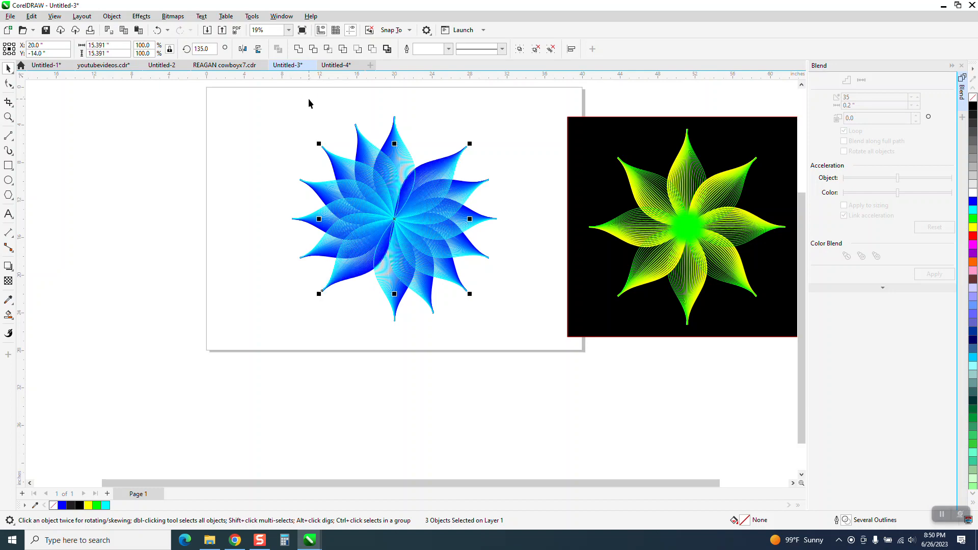
key(ctrl+r)
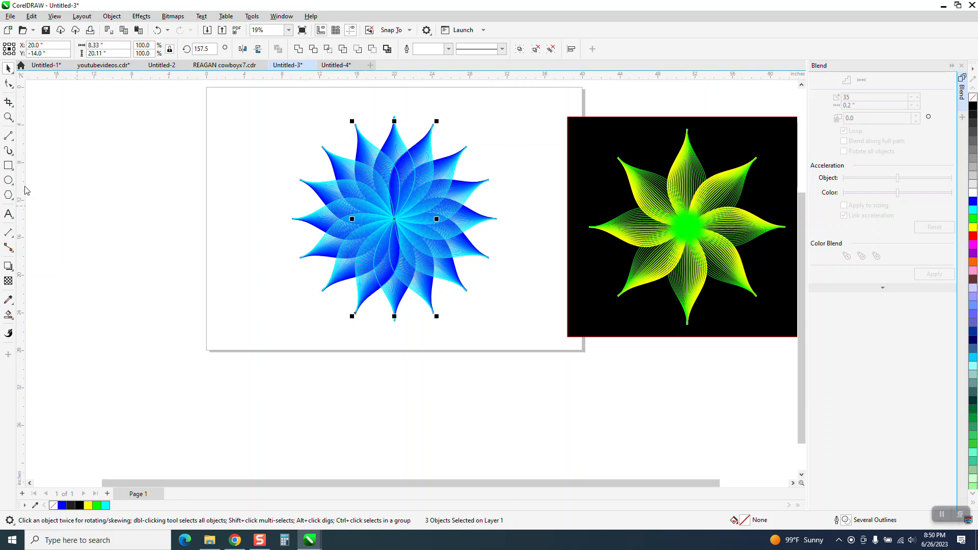
Draw a blue-filled circle about 4.3 inches in diameter without an outline at the centre of the sixteen-petal flower.
click(8, 116)
drag(334, 135, 489, 301)
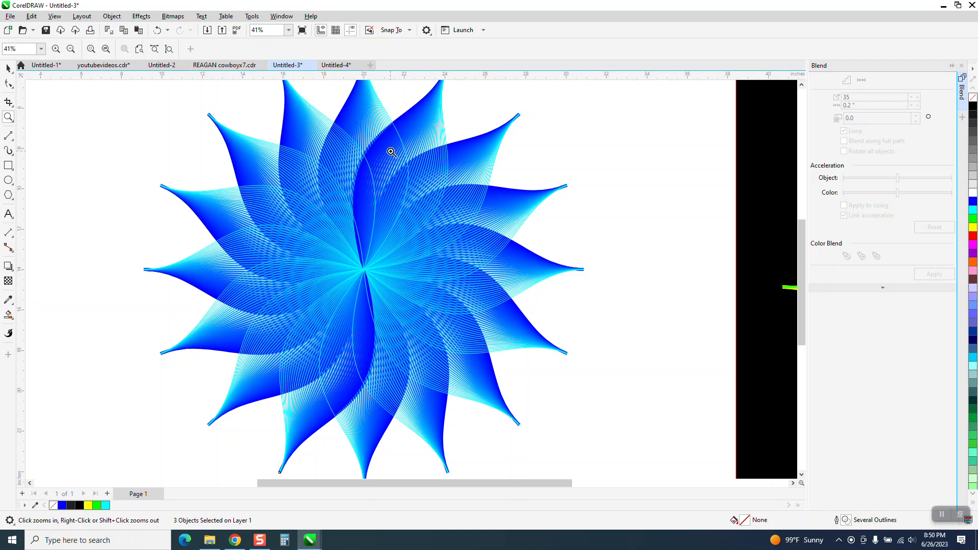
drag(290, 140, 432, 253)
scroll(443, 218, down, 3)
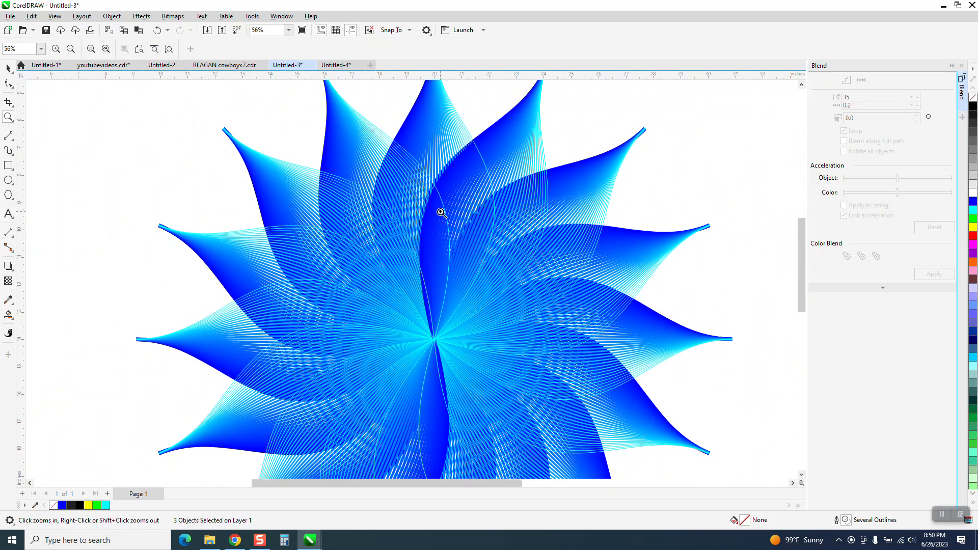
scroll(441, 212, down, 2)
scroll(438, 214, down, 1)
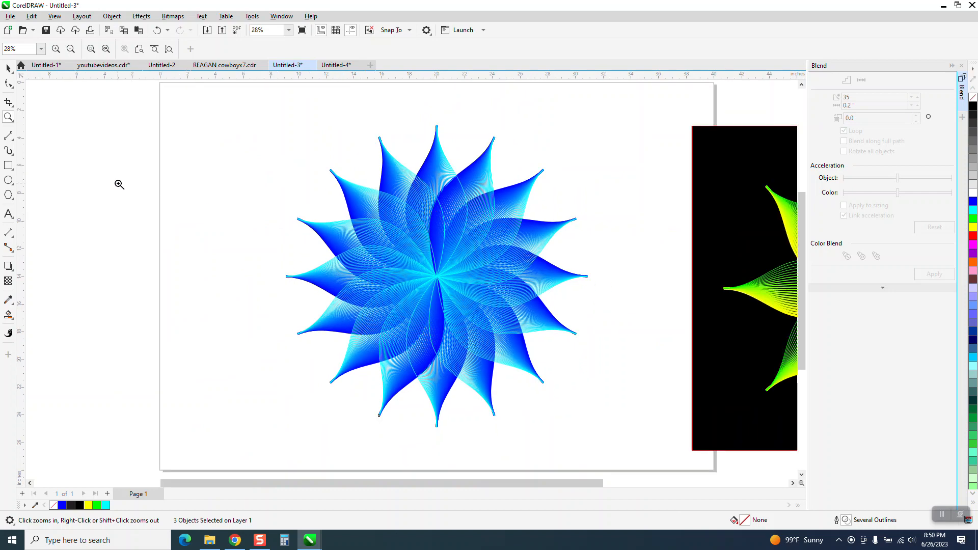
click(8, 179)
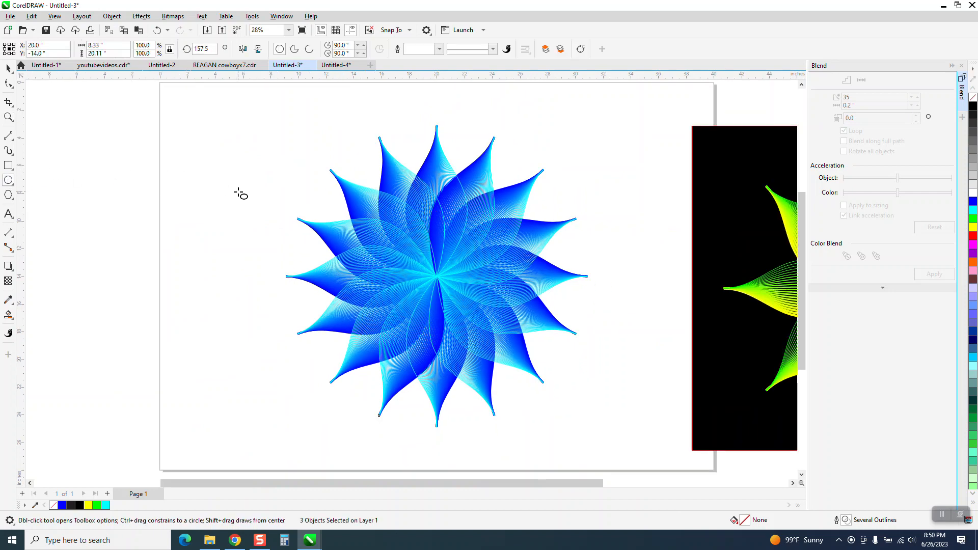
drag(246, 198, 224, 245)
key(p)
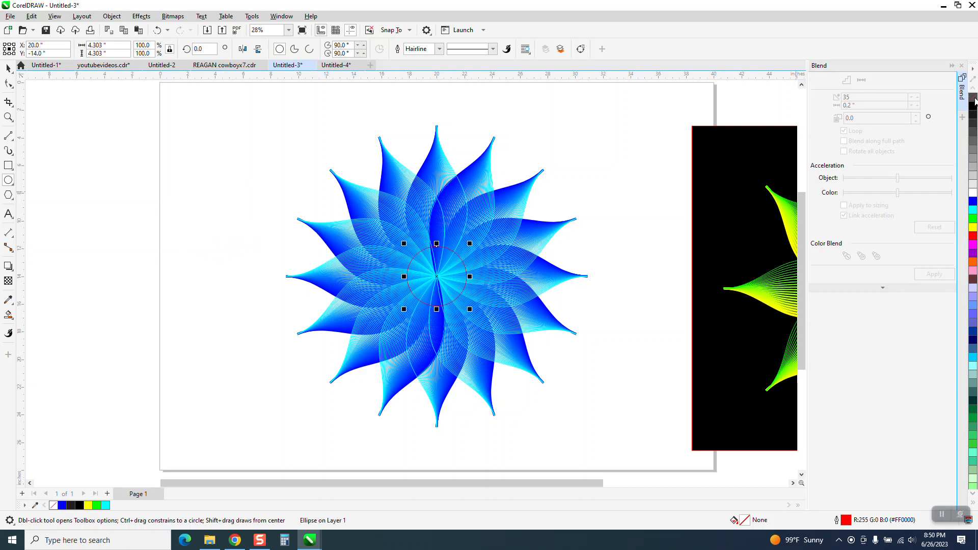
click(972, 201)
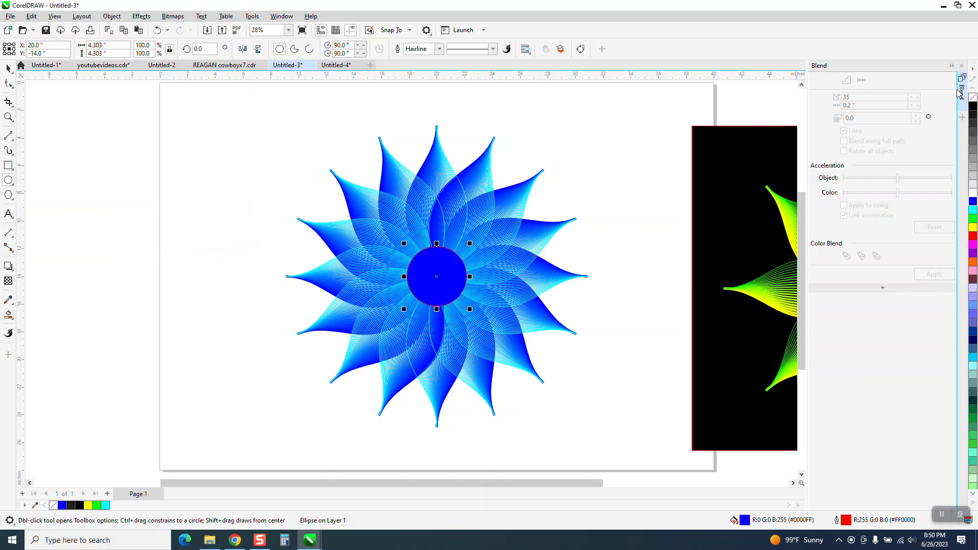
right_click(972, 98)
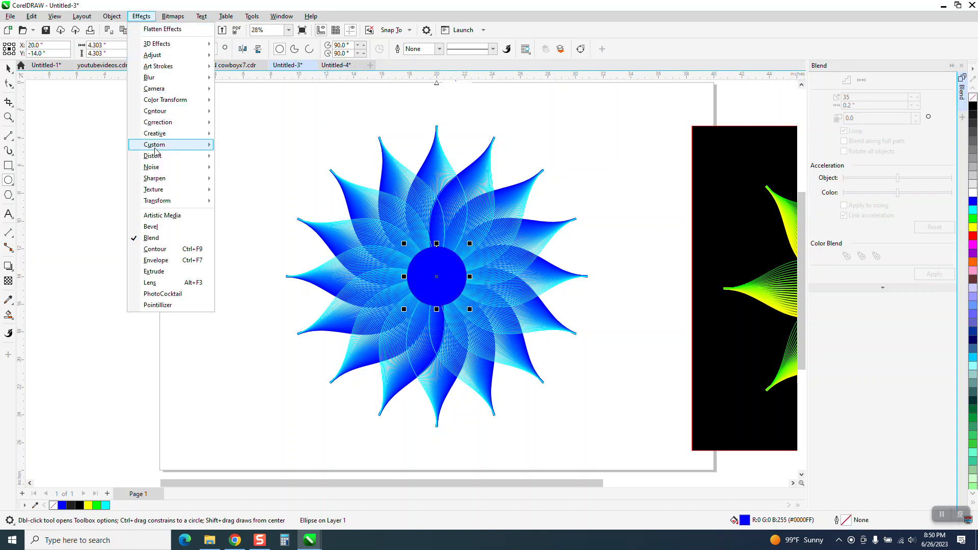
Apply a Gaussian Blur with a radius of 99.2 pixels to the blue centre circle.
mouse_move(147, 80)
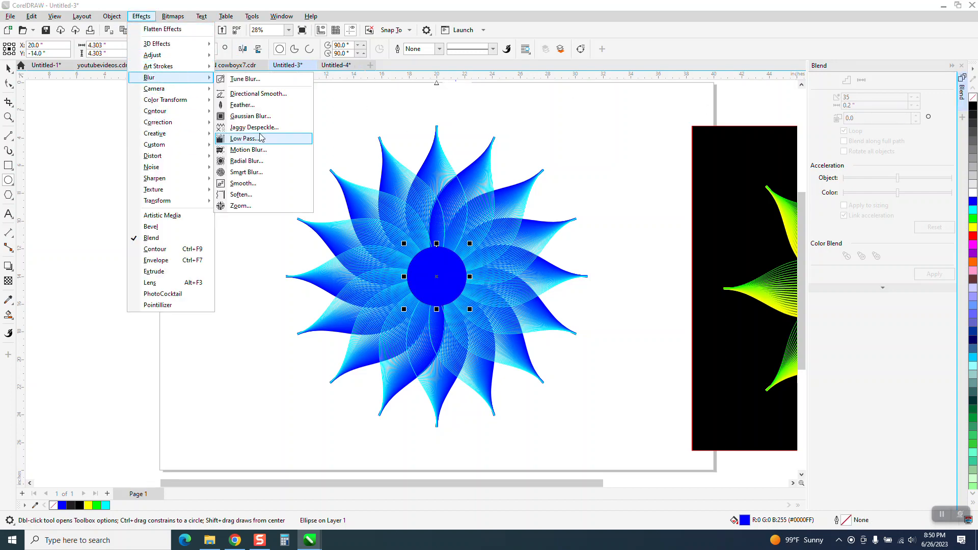
click(250, 116)
drag(574, 242, 684, 324)
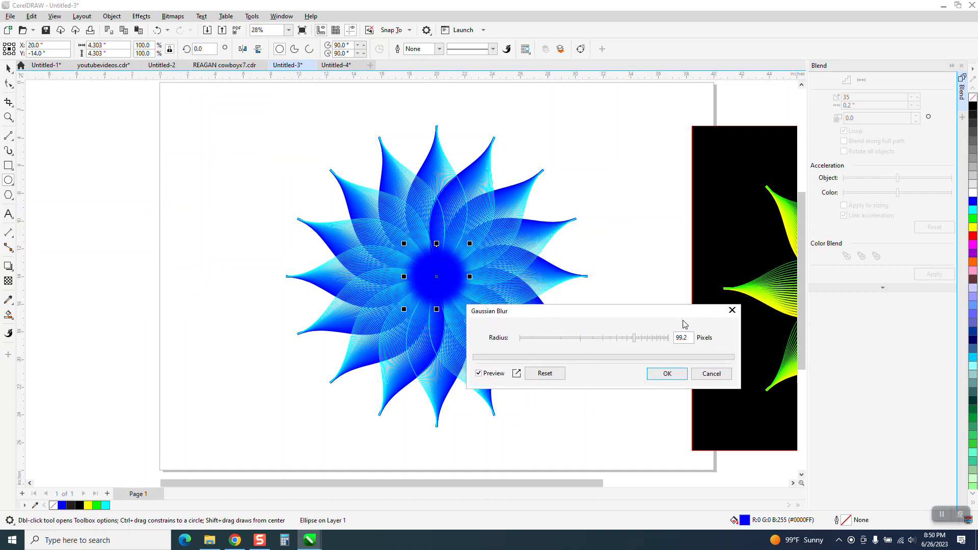
click(667, 375)
key(z)
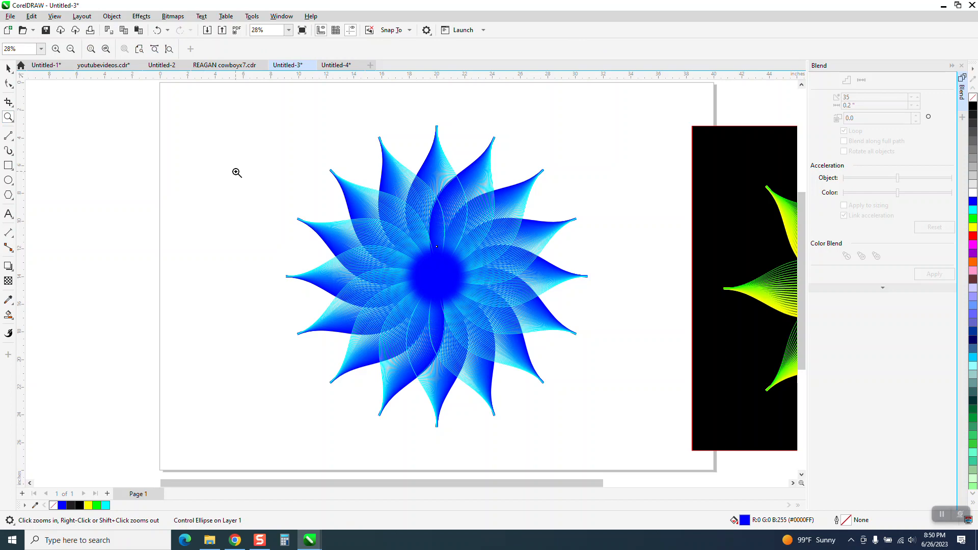
scroll(202, 159, down, 1)
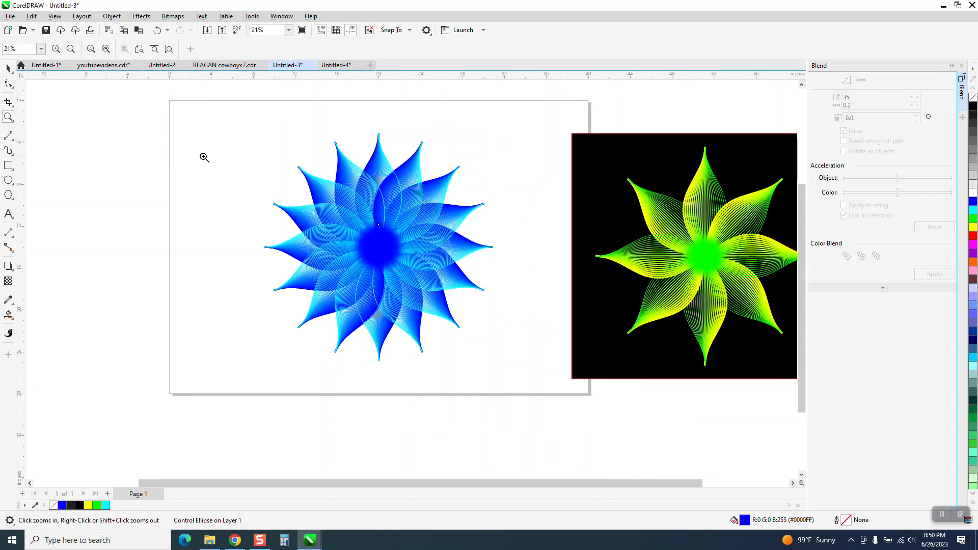